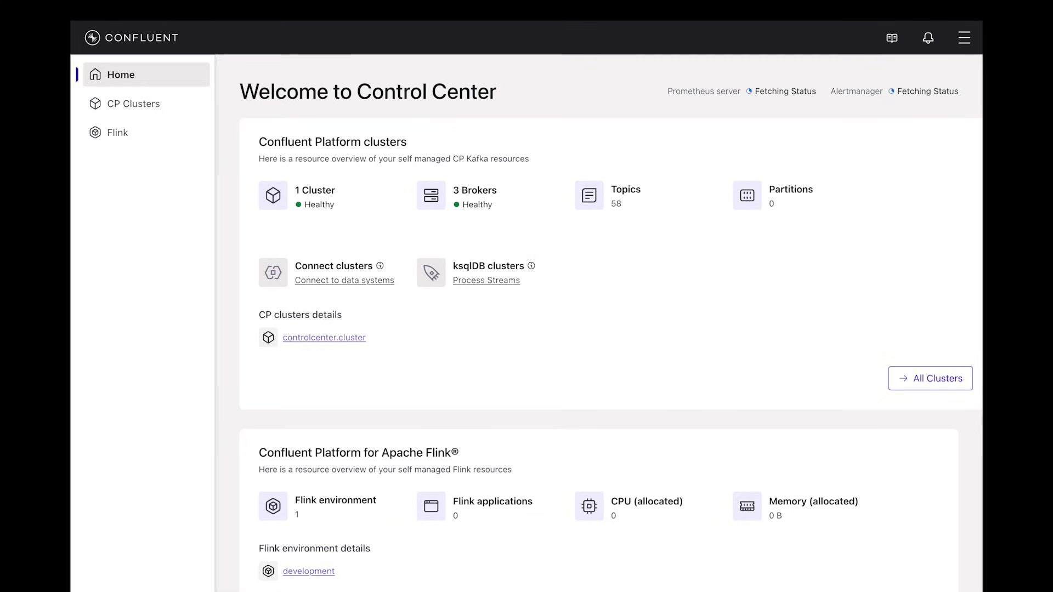
- View controlcenter.cluster's Production broker metrics, then go to the cluster's topic list
{"action": "left_click", "coordinate": [909, 377]}
{"action": "left_click", "coordinate": [472, 288]}
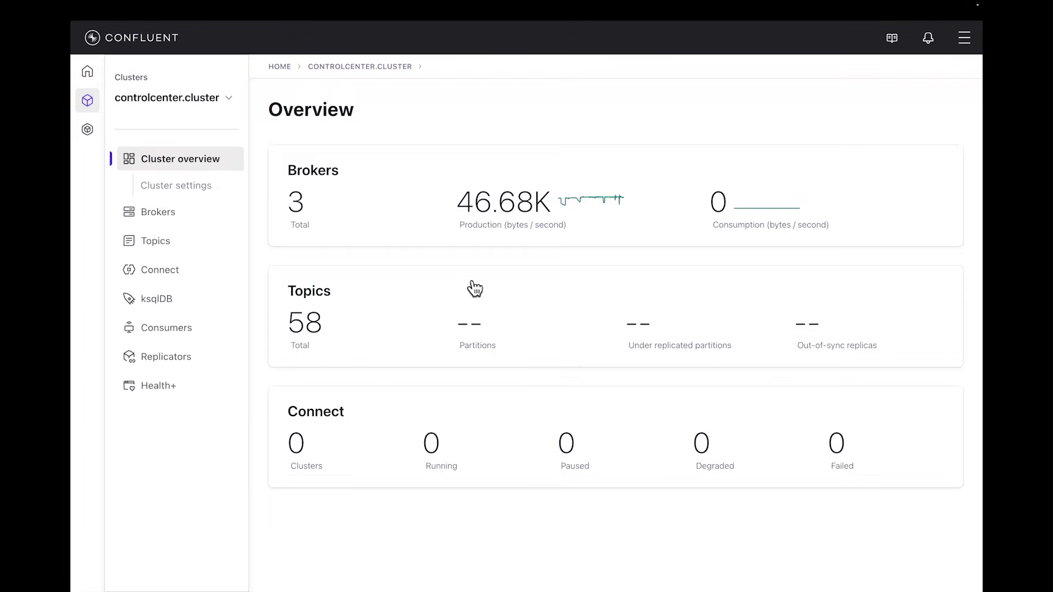
{"action": "left_click", "coordinate": [426, 232]}
{"action": "left_click", "coordinate": [427, 233]}
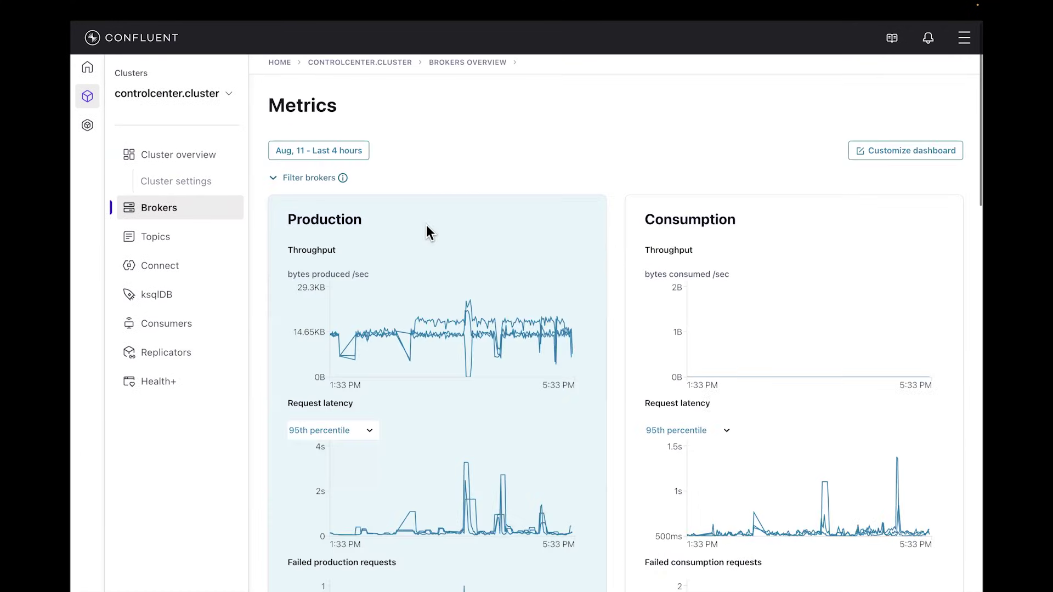
{"action": "scroll", "coordinate": [426, 232], "scroll_direction": "down", "scroll_amount": 1}
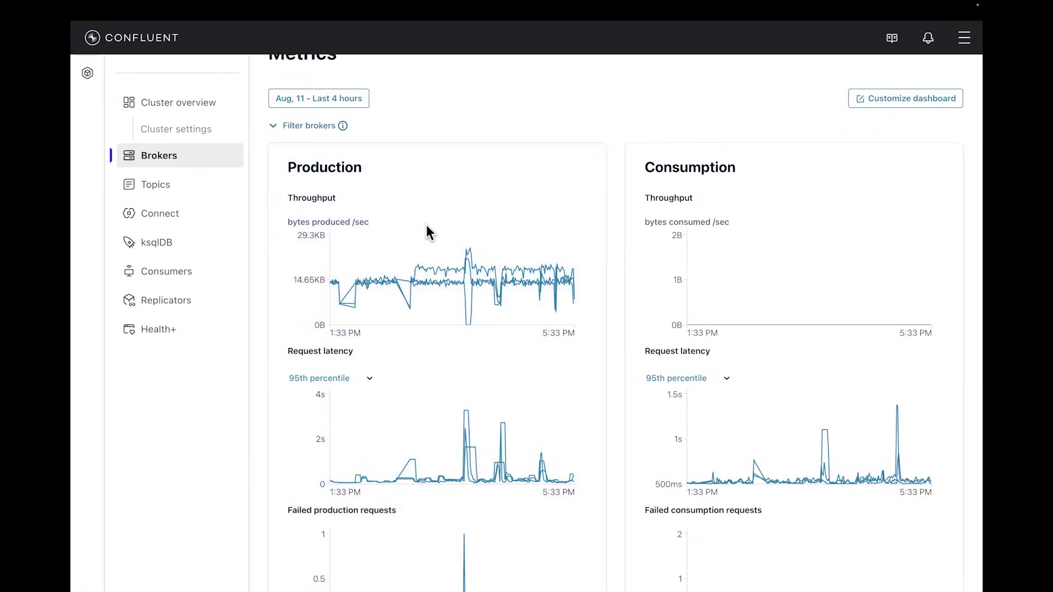
{"action": "scroll", "coordinate": [425, 232], "scroll_direction": "down", "scroll_amount": 2}
{"action": "scroll", "coordinate": [426, 232], "scroll_direction": "down", "scroll_amount": 3}
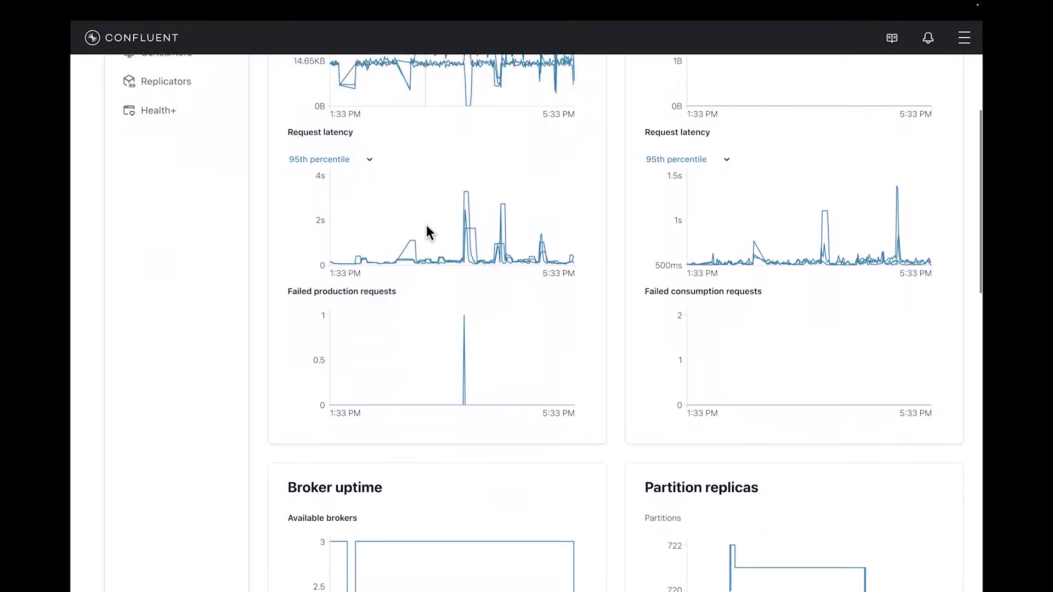
{"action": "scroll", "coordinate": [426, 232], "scroll_direction": "down", "scroll_amount": 1}
{"action": "scroll", "coordinate": [426, 232], "scroll_direction": "down", "scroll_amount": 1}
{"action": "scroll", "coordinate": [426, 232], "scroll_direction": "down", "scroll_amount": 3}
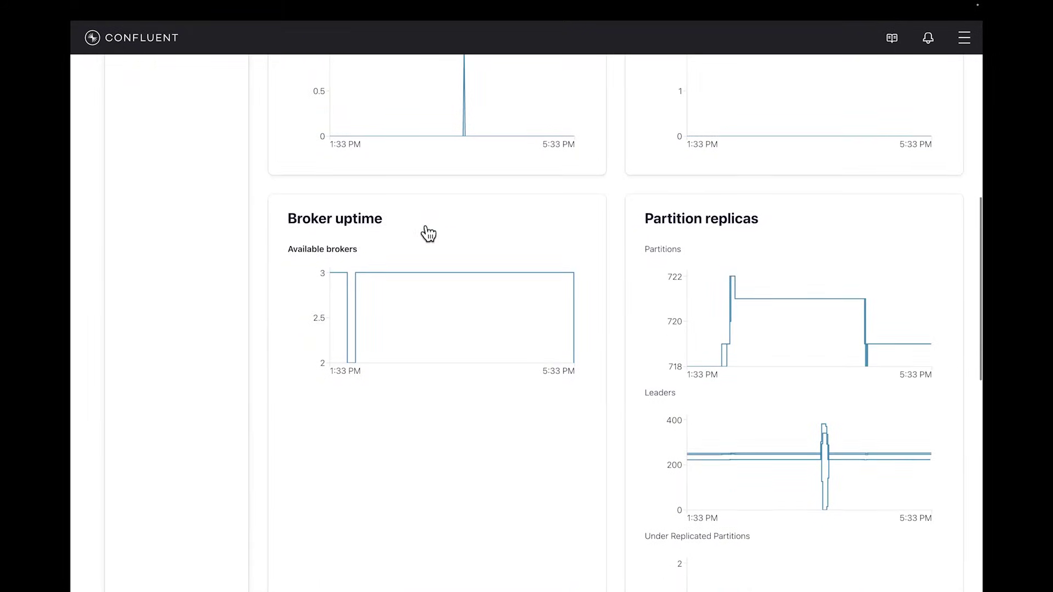
{"action": "scroll", "coordinate": [427, 233], "scroll_direction": "down", "scroll_amount": 1}
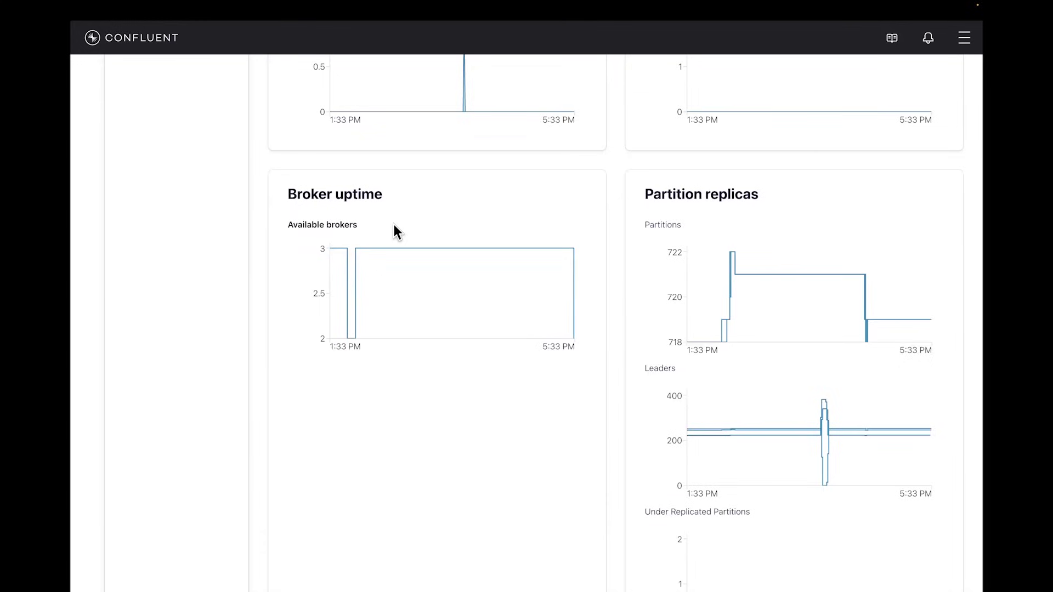
{"action": "scroll", "coordinate": [394, 225], "scroll_direction": "up", "scroll_amount": 3}
{"action": "scroll", "coordinate": [394, 225], "scroll_direction": "up", "scroll_amount": 3}
{"action": "scroll", "coordinate": [395, 225], "scroll_direction": "up", "scroll_amount": 3}
{"action": "scroll", "coordinate": [395, 231], "scroll_direction": "up", "scroll_amount": 2}
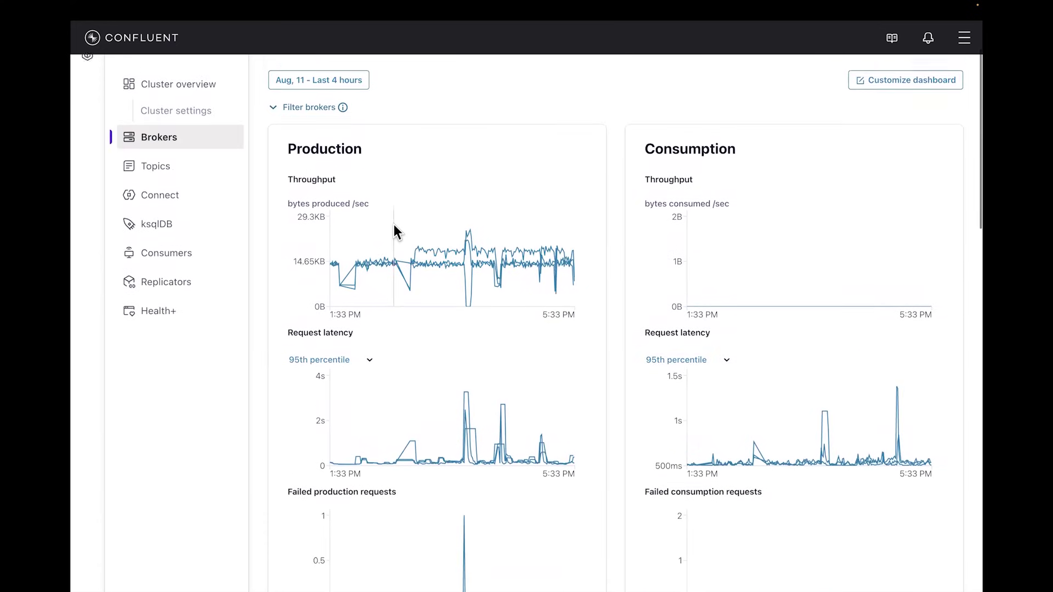
{"action": "scroll", "coordinate": [394, 232], "scroll_direction": "up", "scroll_amount": 2}
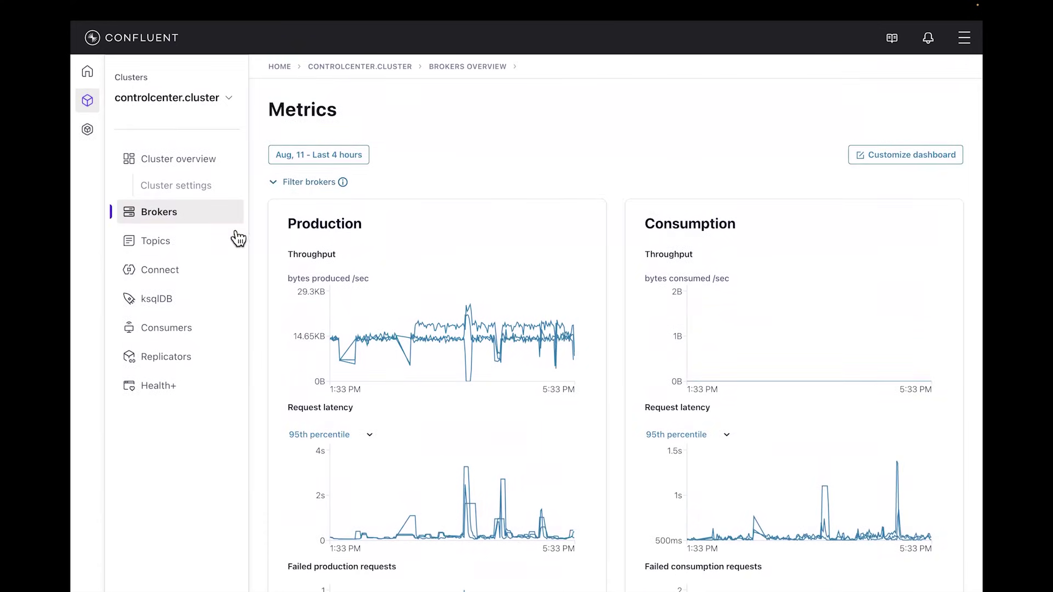
{"action": "left_click", "coordinate": [206, 251]}
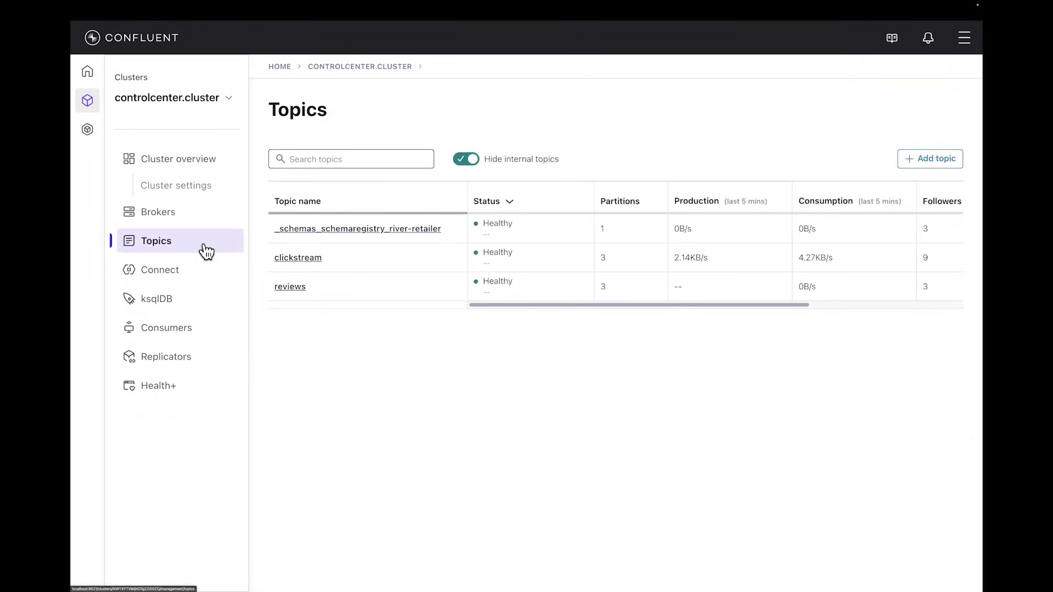
- Show the clickstream topic's Avro value schema on its Schema tab
{"action": "left_click", "coordinate": [348, 261]}
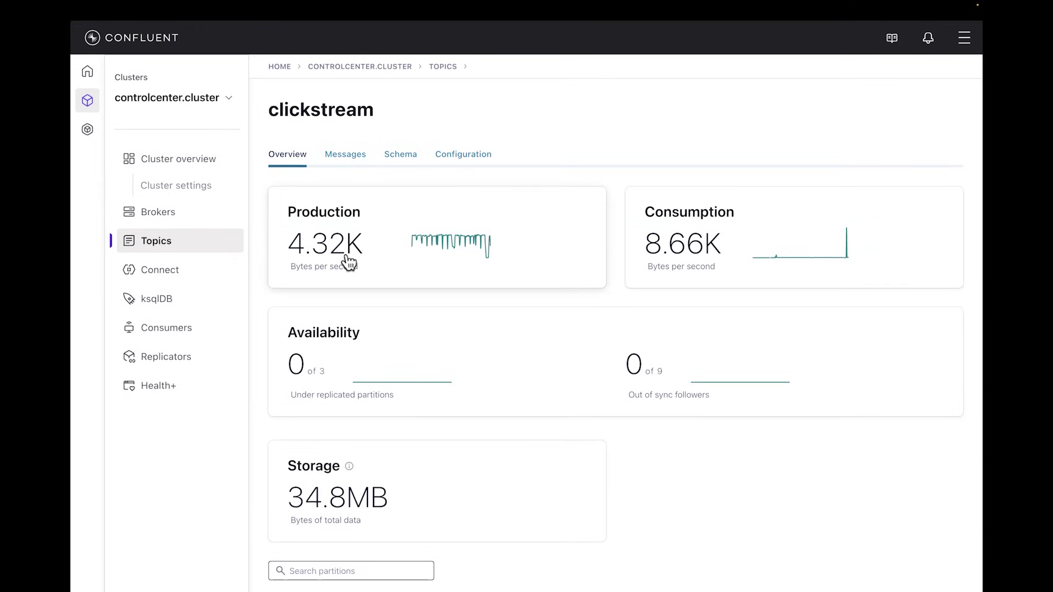
{"action": "left_click", "coordinate": [396, 166]}
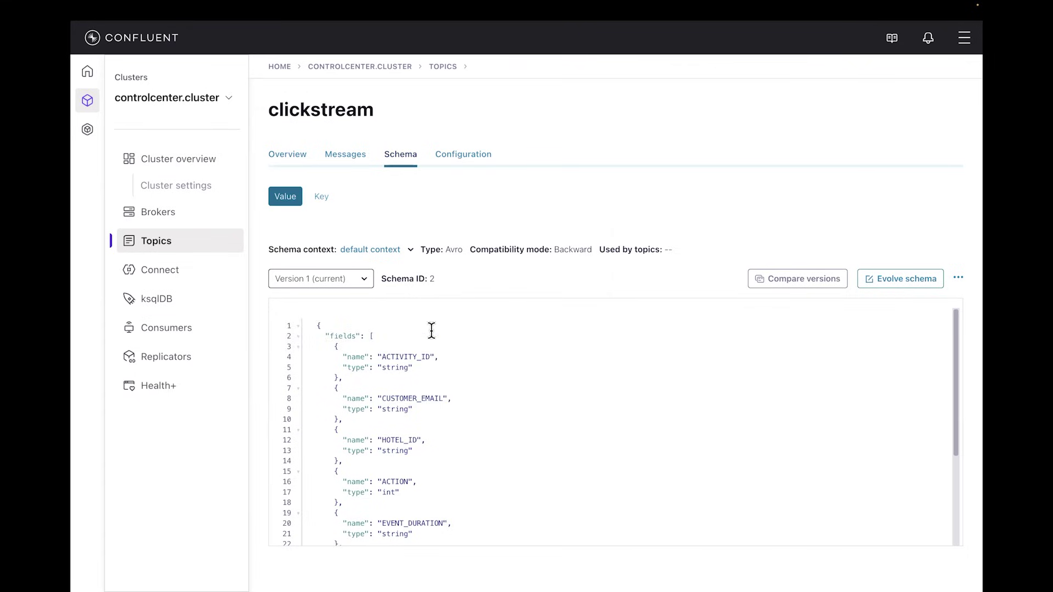
{"action": "scroll", "coordinate": [436, 337], "scroll_direction": "down", "scroll_amount": 3}
{"action": "scroll", "coordinate": [446, 366], "scroll_direction": "down", "scroll_amount": 3}
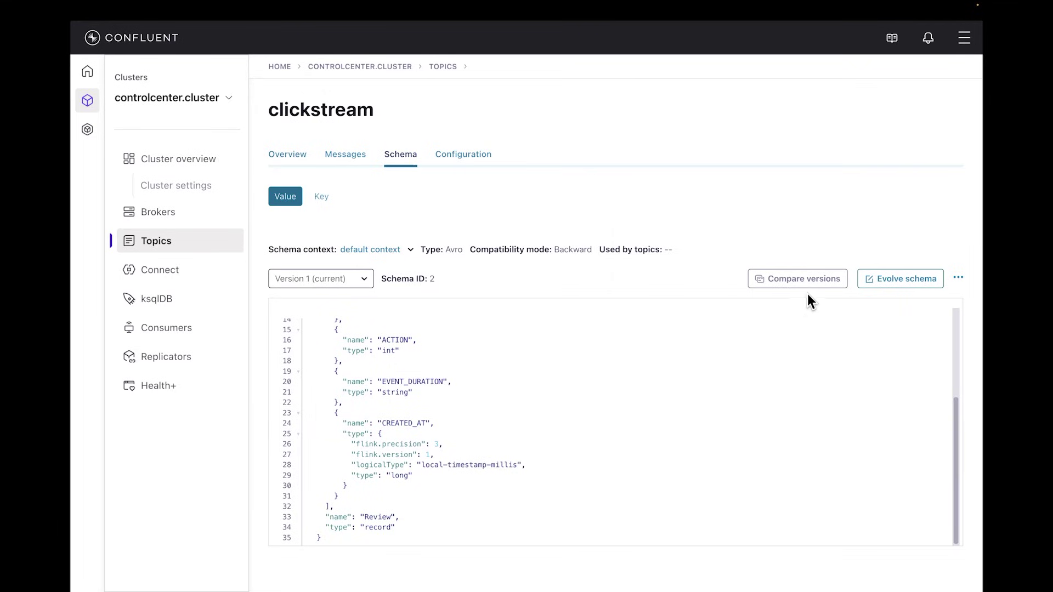
- Insert a CODE string field defaulting to N/A atop the fields, validate, and save
{"action": "left_click", "coordinate": [876, 282]}
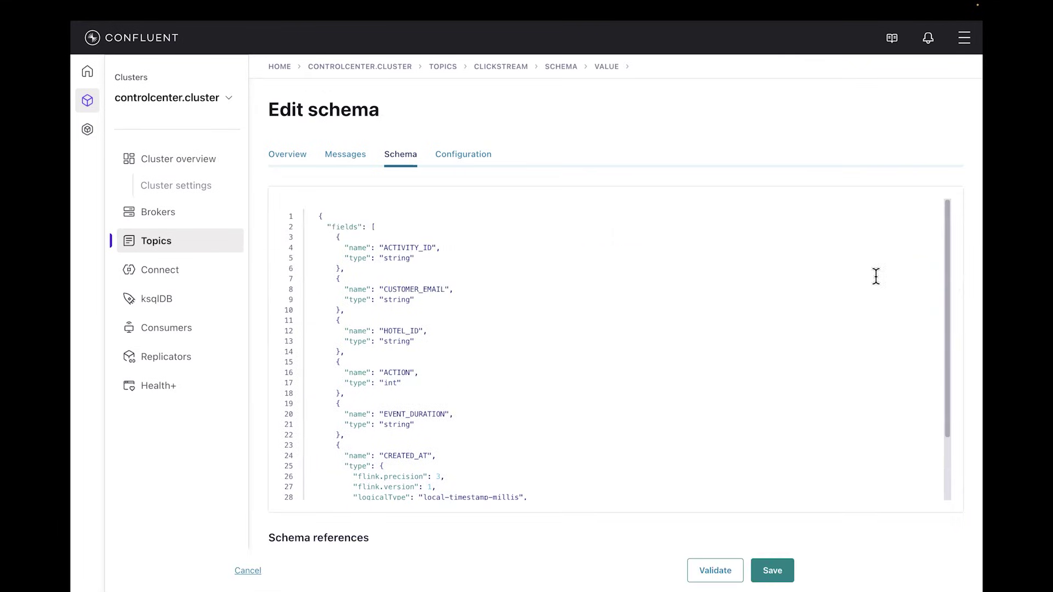
{"action": "double_click", "coordinate": [393, 382]}
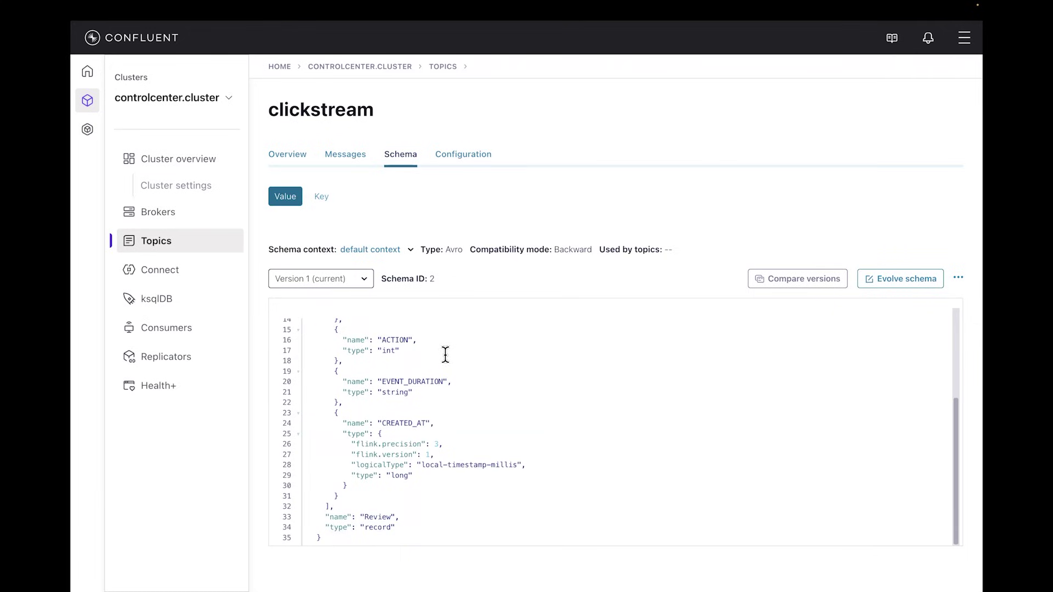
{"action": "left_click", "coordinate": [885, 281]}
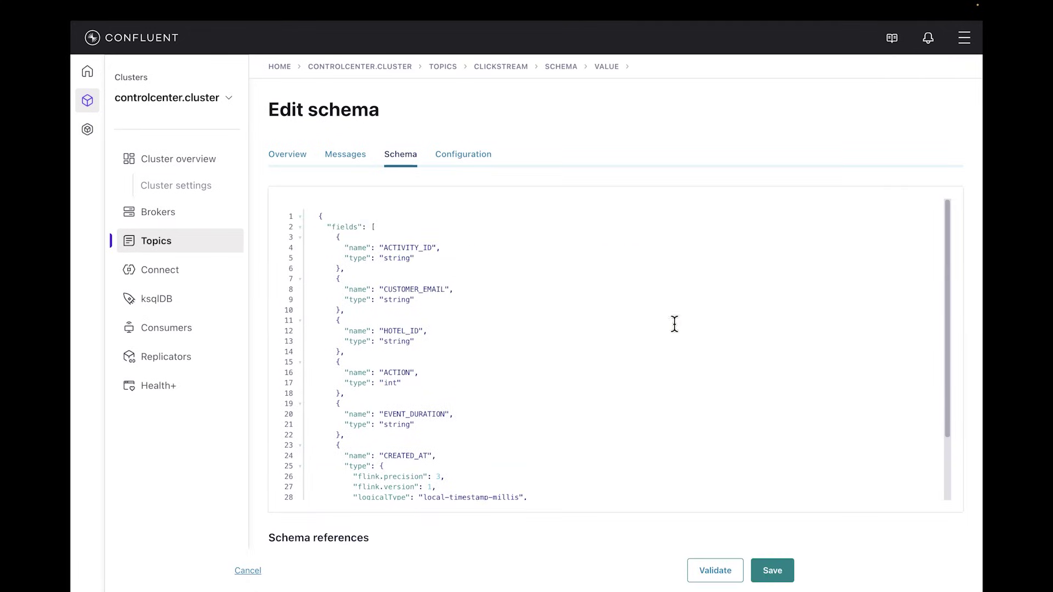
{"action": "left_click", "coordinate": [340, 239]}
{"action": "key", "text": "ctrl+v"}
{"action": "left_click_drag", "start_coordinate": [341, 246], "coordinate": [417, 268]}
{"action": "left_click", "coordinate": [416, 268]}
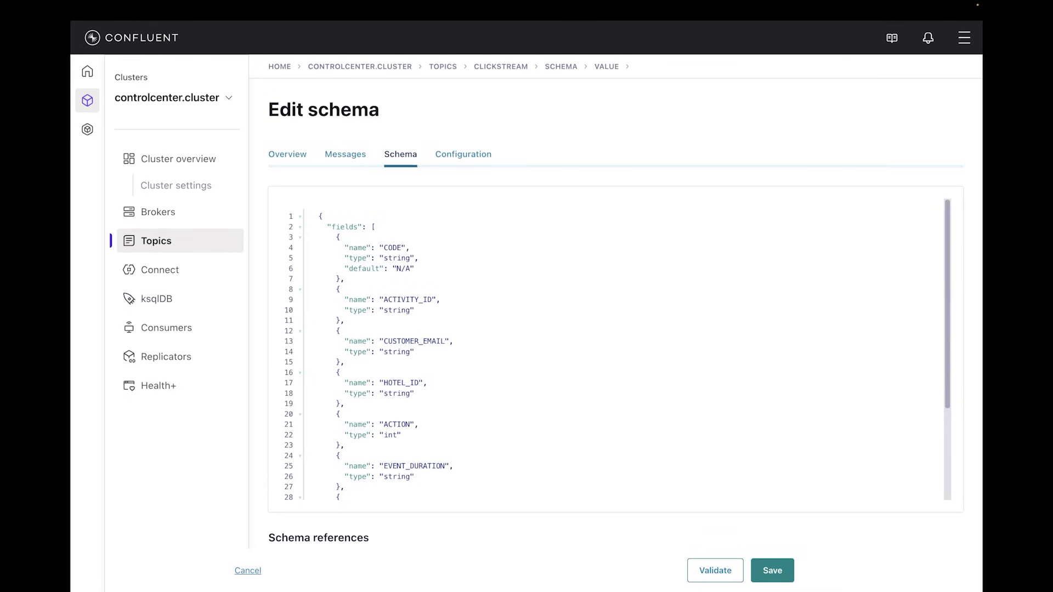
{"action": "left_click", "coordinate": [715, 570]}
{"action": "left_click", "coordinate": [771, 570]}
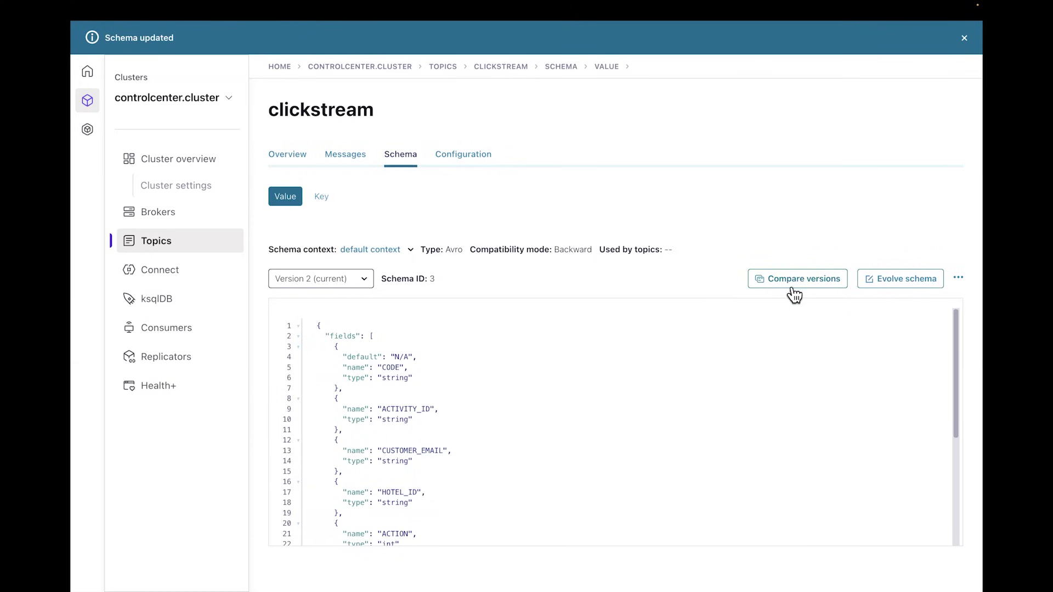
{"action": "left_click", "coordinate": [795, 281]}
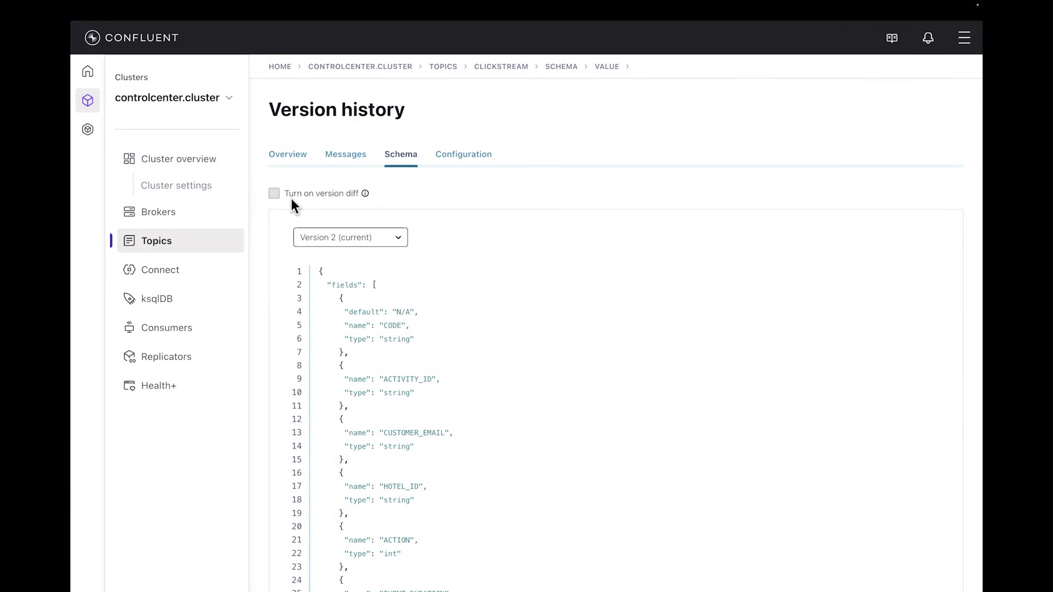
- Turn on the version diff to highlight version 2 changes against version 1
{"action": "left_click", "coordinate": [277, 194]}
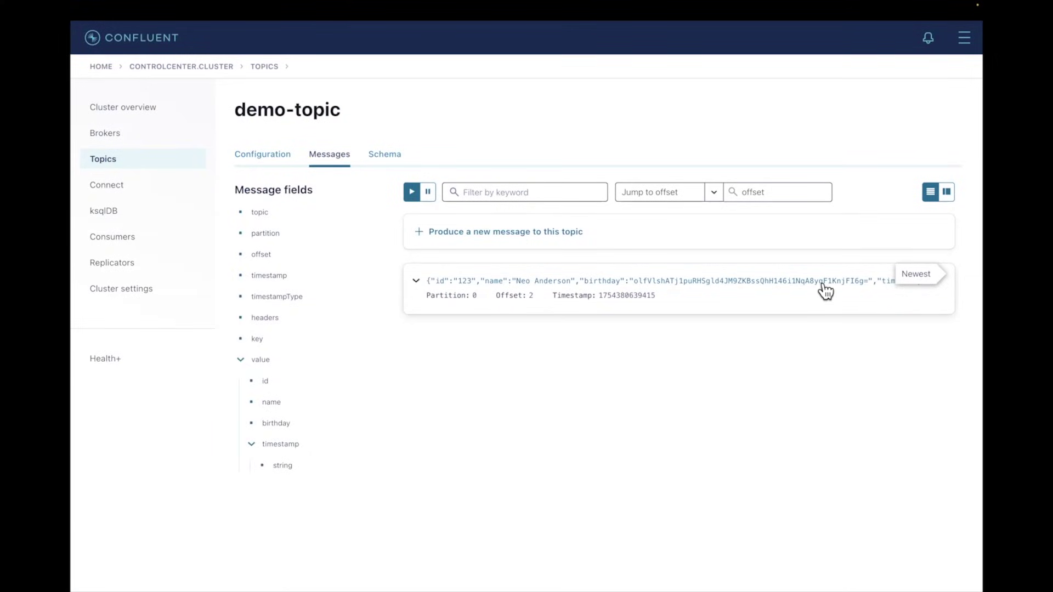
- Display the demo-topic value schema
{"action": "left_click", "coordinate": [393, 161]}
{"action": "scroll", "coordinate": [379, 395], "scroll_direction": "down", "scroll_amount": 1}
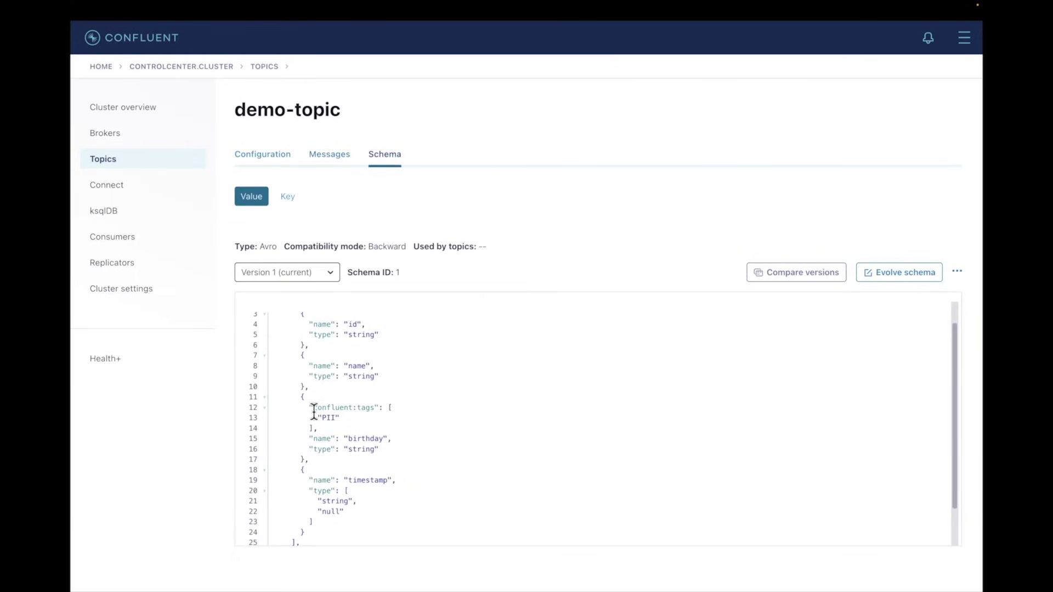
{"action": "scroll", "coordinate": [329, 358], "scroll_direction": "up", "scroll_amount": 1}
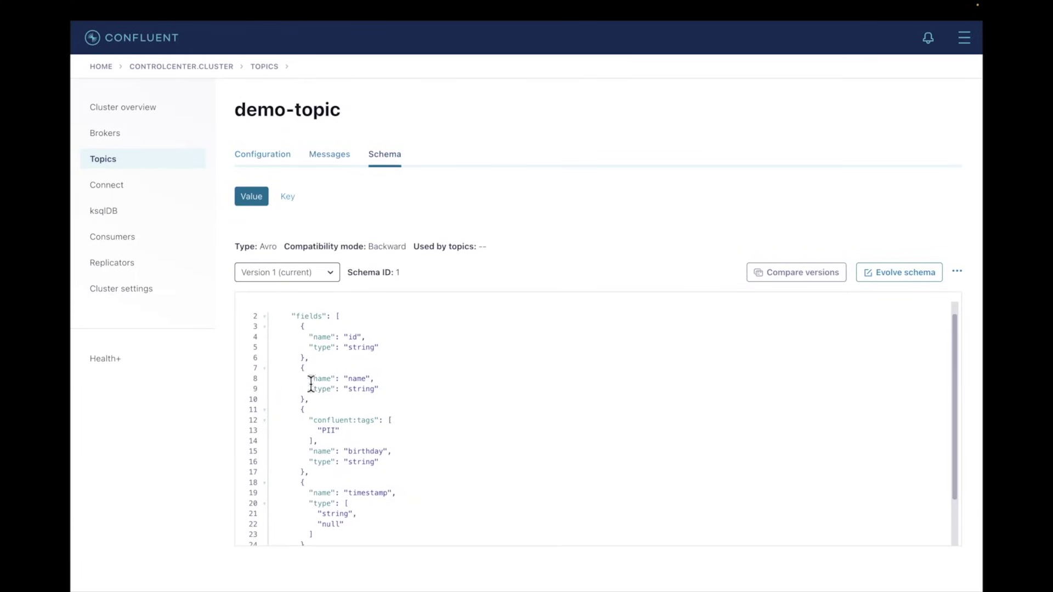
{"action": "scroll", "coordinate": [349, 429], "scroll_direction": "down", "scroll_amount": 1}
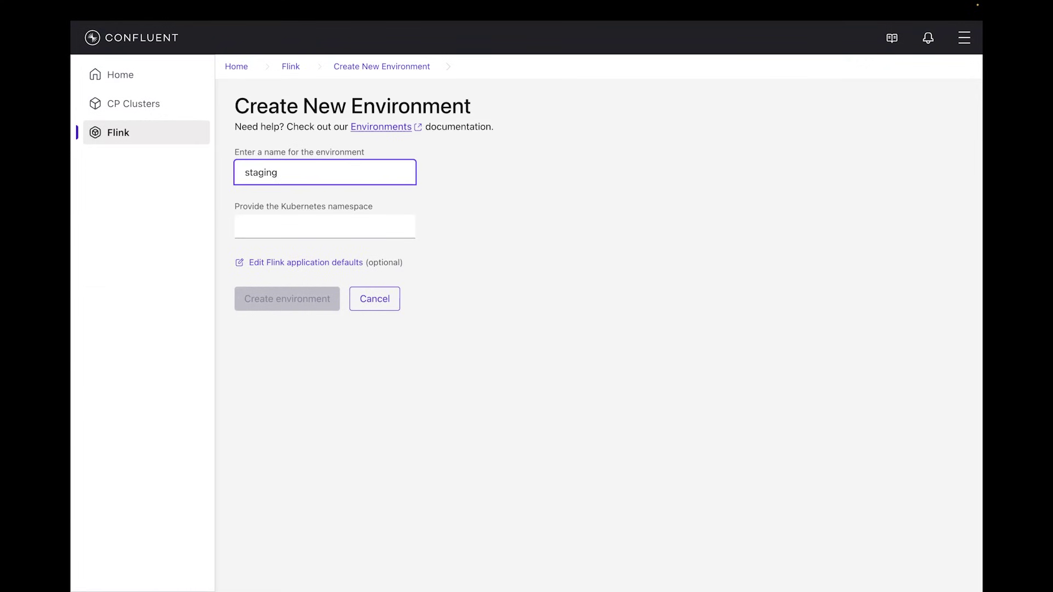
- Create the staging Flink environment in the river-retailer namespace
{"action": "key", "text": "Tab"}
{"action": "type", "text": "river-retailer"}
{"action": "key", "text": "Tab"}
{"action": "key", "text": "Return"}
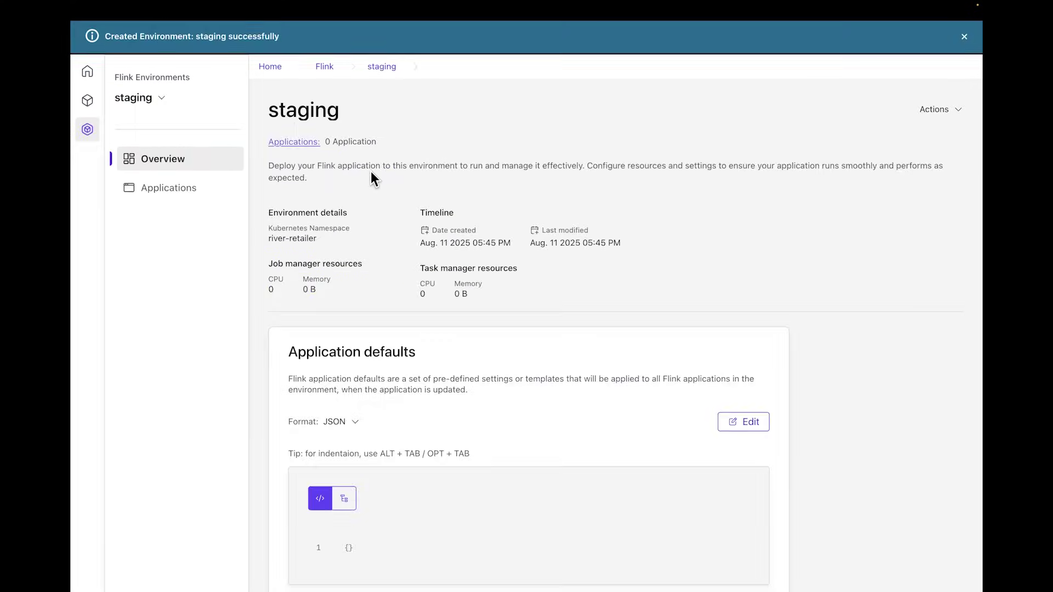
- Deploy the clickstream-aggregator Flink application in staging from a pasted JSON spec
{"action": "left_click", "coordinate": [208, 190]}
{"action": "left_click", "coordinate": [907, 112]}
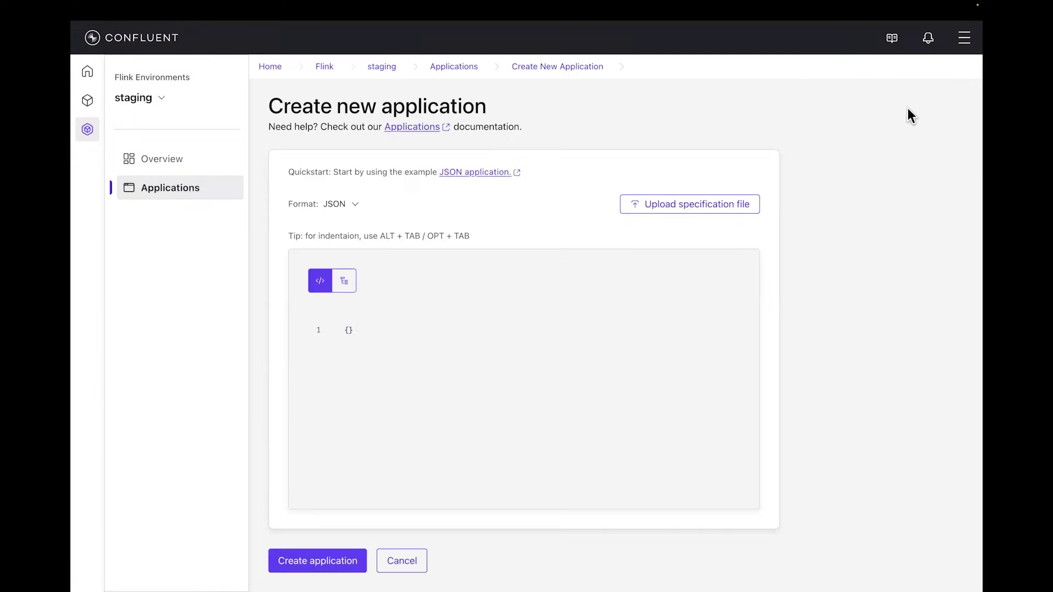
{"action": "left_click", "coordinate": [404, 326]}
{"action": "key", "text": "ctrl+v"}
{"action": "scroll", "coordinate": [366, 330], "scroll_direction": "down", "scroll_amount": 5}
{"action": "left_click", "coordinate": [317, 551]}
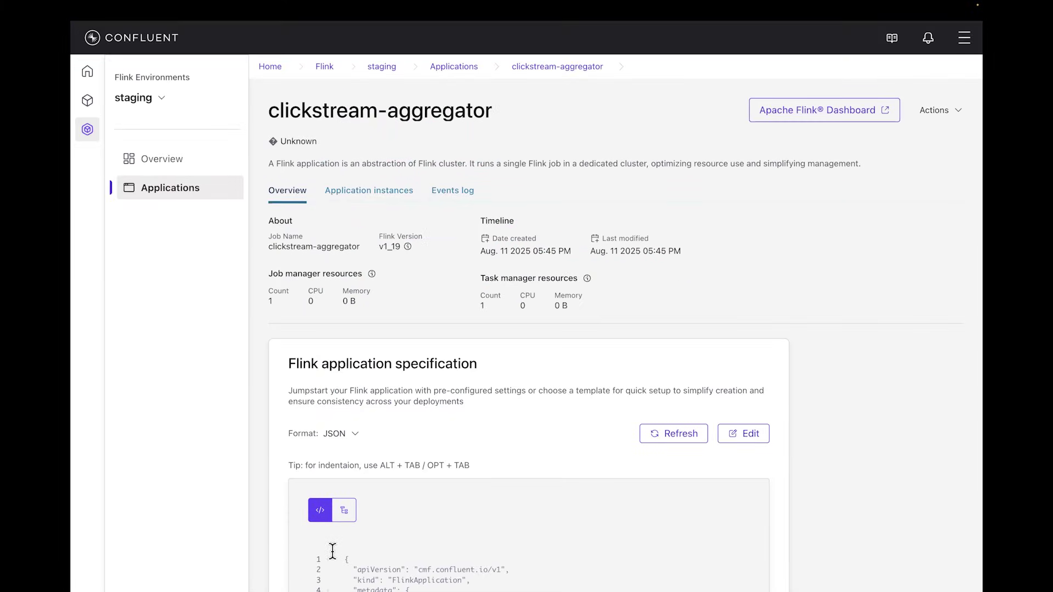
- Review the application's instances, its events log, and the current instance's details
{"action": "left_click", "coordinate": [369, 203]}
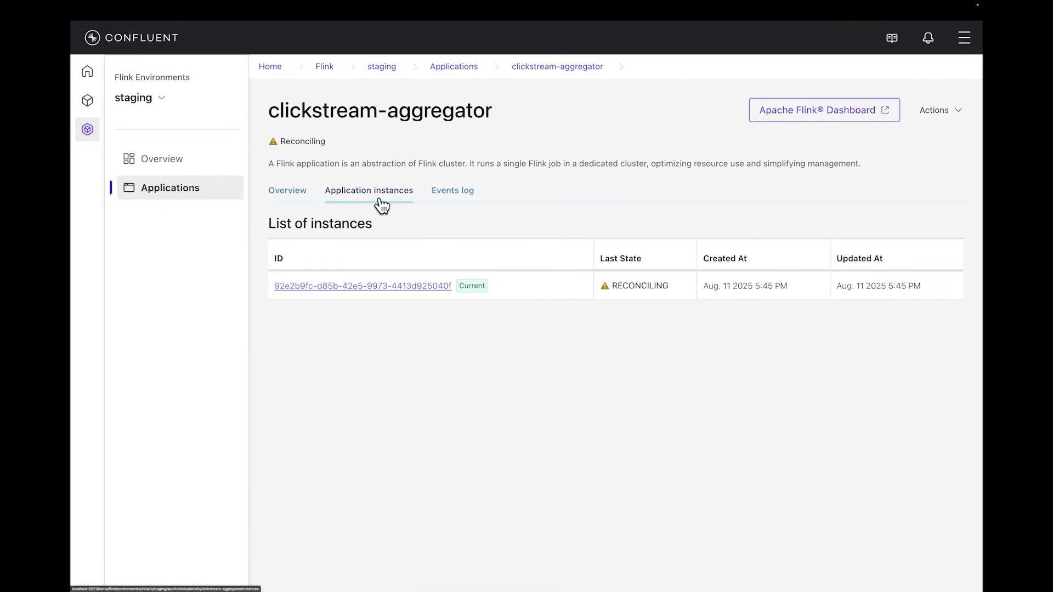
{"action": "left_click", "coordinate": [452, 192]}
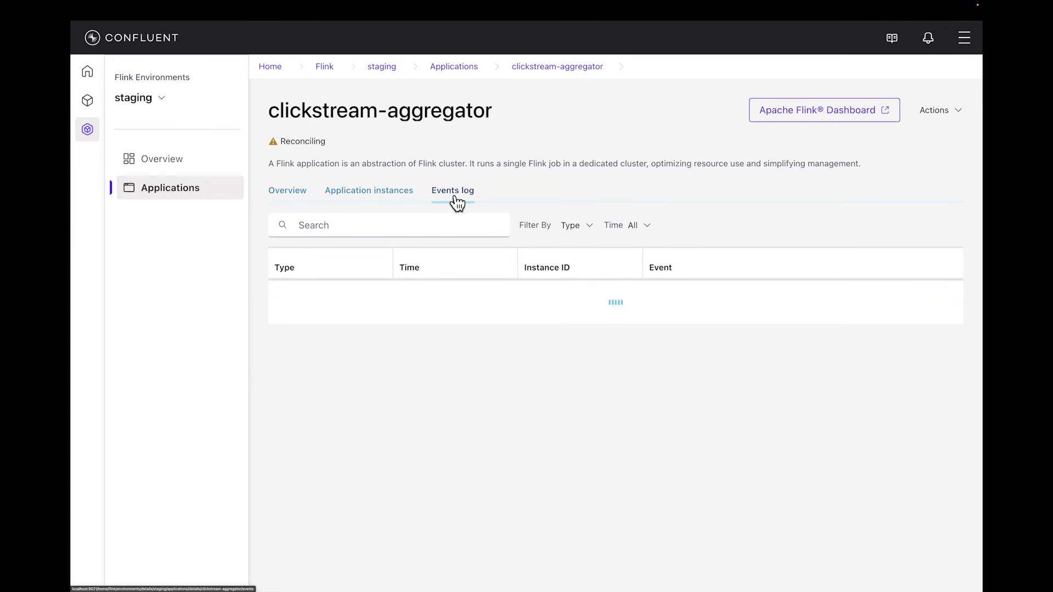
{"action": "left_click", "coordinate": [369, 190]}
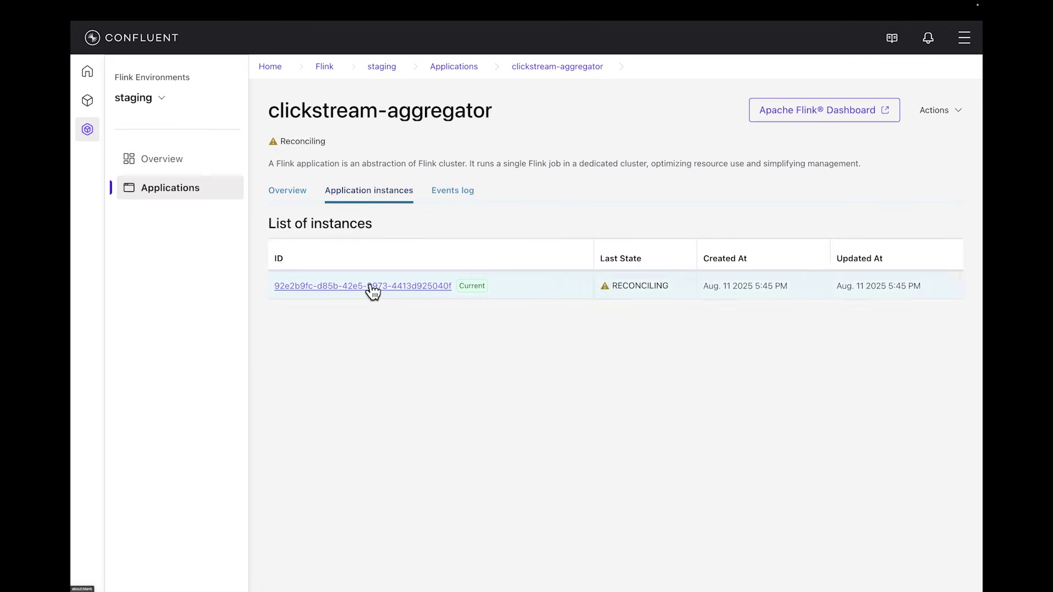
{"action": "left_click", "coordinate": [372, 288]}
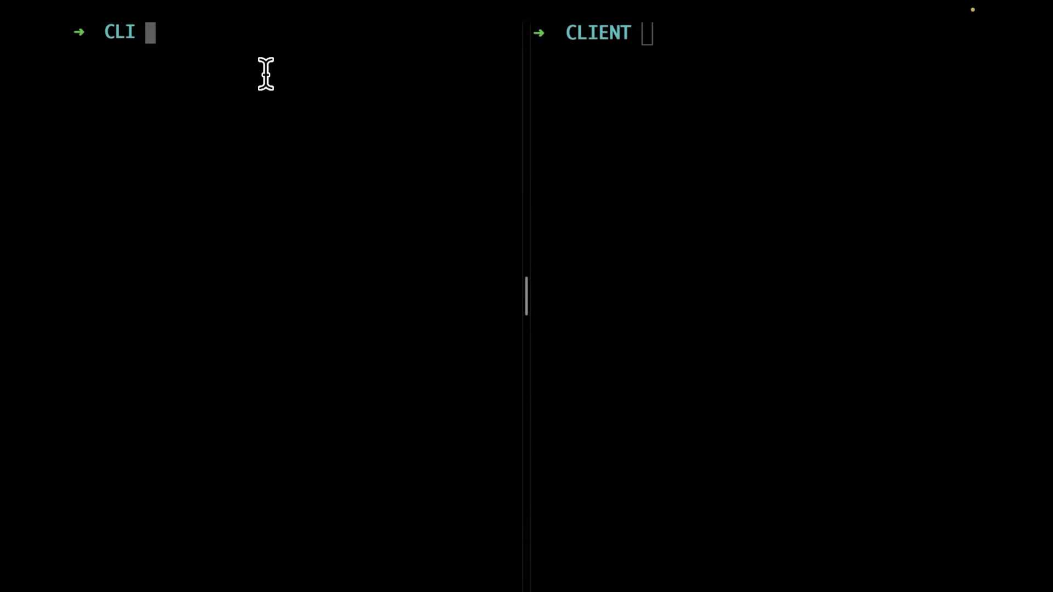
{"action": "type", "text": "kubectl exec kafka-0 -n $CP_NAMESPACE -- kafka-topics --bootstrap-server localhost:9092 --describe --topic demo-topic | sed 's/Configs:.*//' | grep -v '^[[:space:]]*$'"}
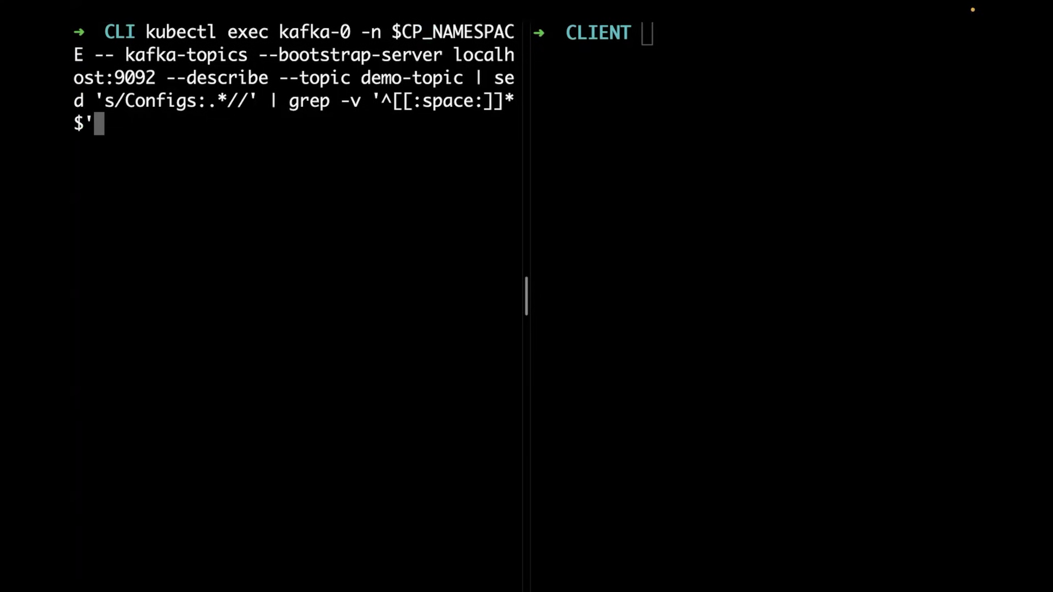
- Describe demo-topic's partitions, then run python3 topic_analysis.py in the client pane
{"action": "key", "text": "Return"}
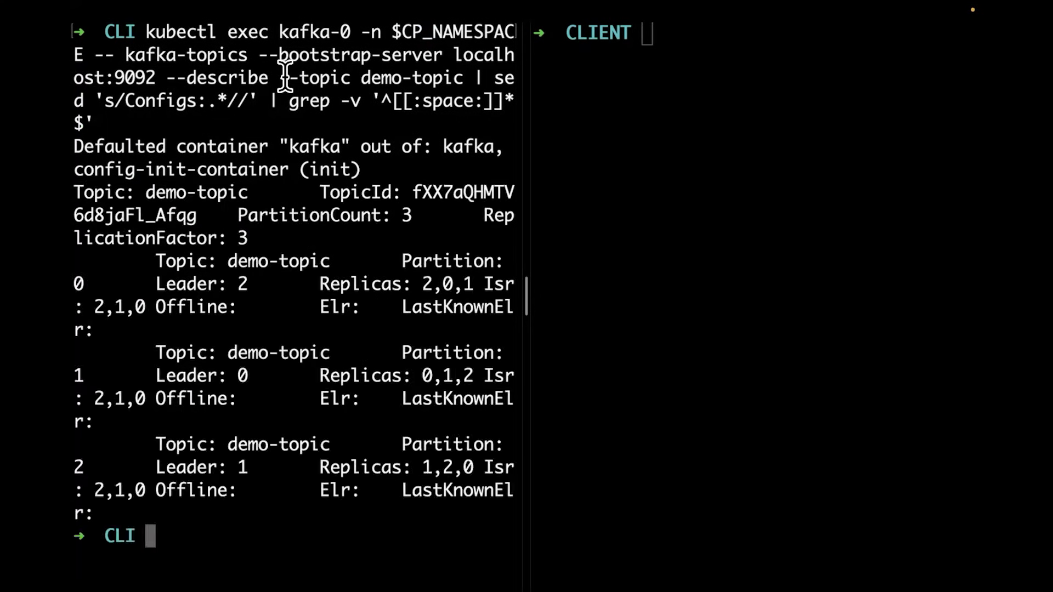
{"action": "left_click_drag", "start_coordinate": [146, 193], "coordinate": [251, 192]}
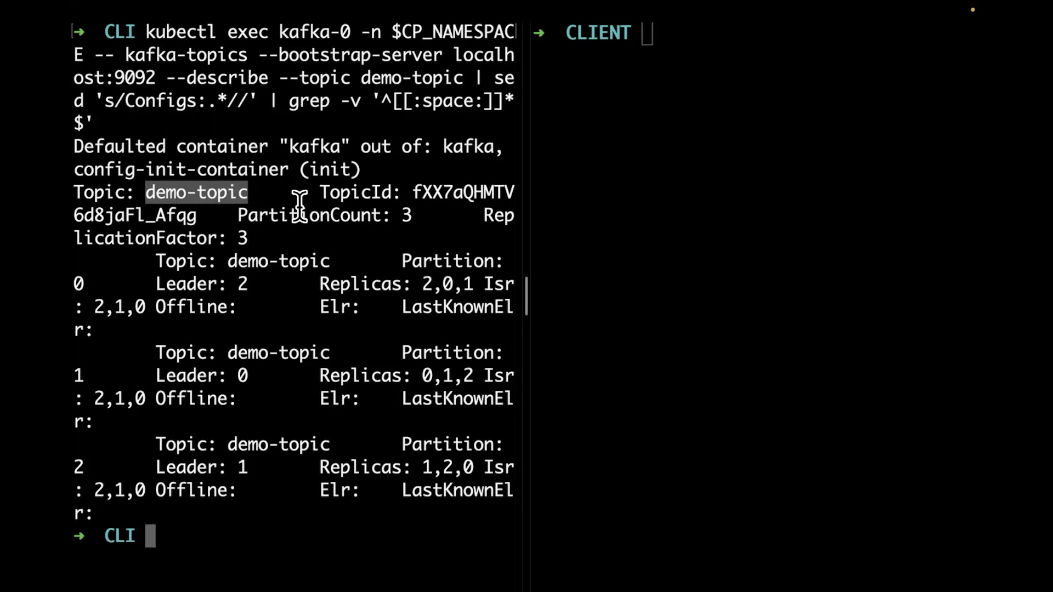
{"action": "left_click", "coordinate": [709, 95]}
{"action": "type", "text": "python3 topic_analysis.py"}
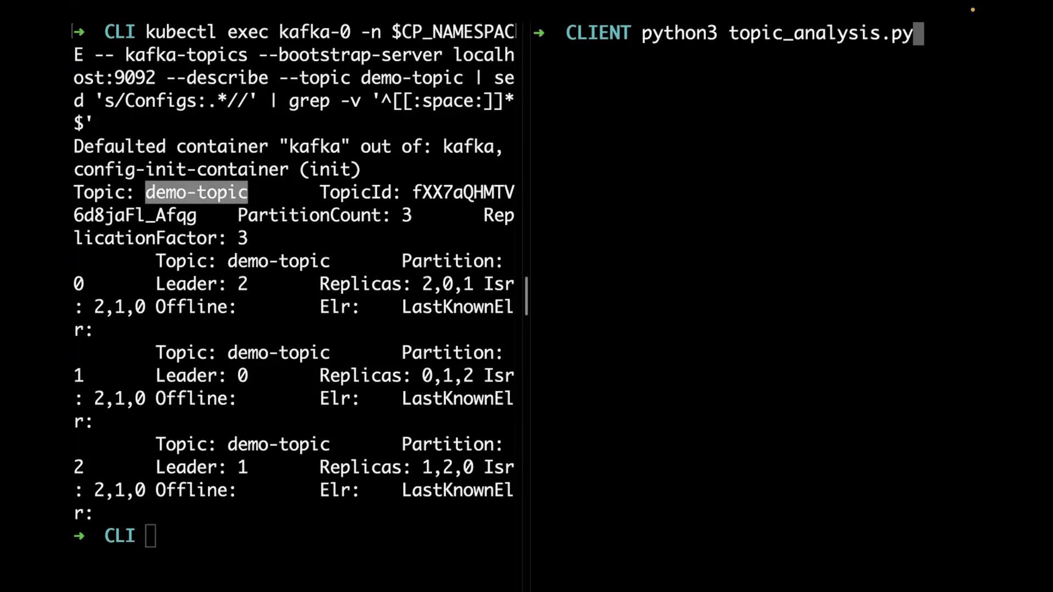
{"action": "key", "text": "Return"}
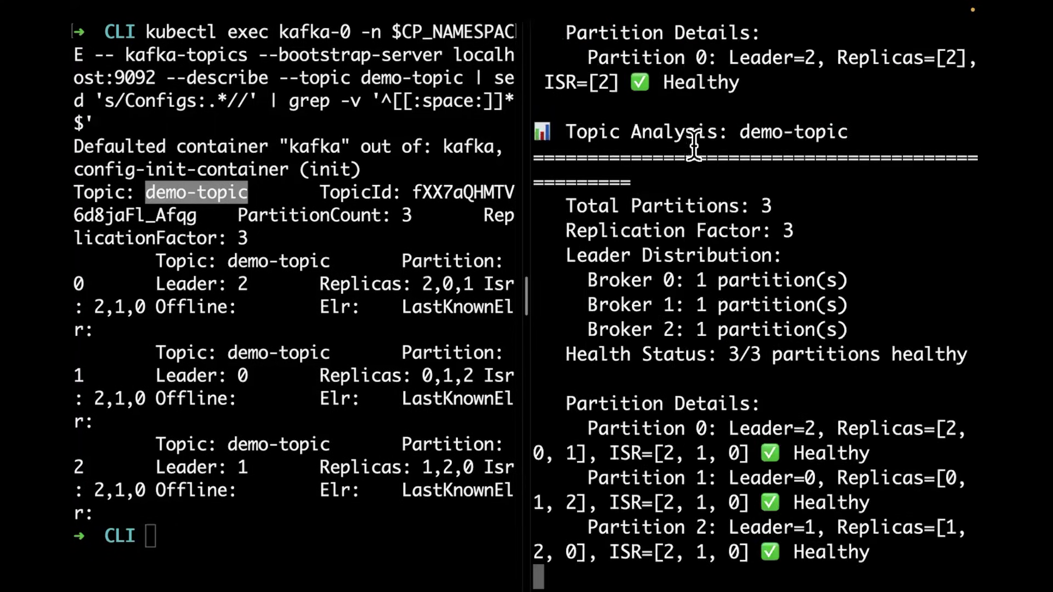
{"action": "left_click_drag", "start_coordinate": [743, 132], "coordinate": [846, 83]}
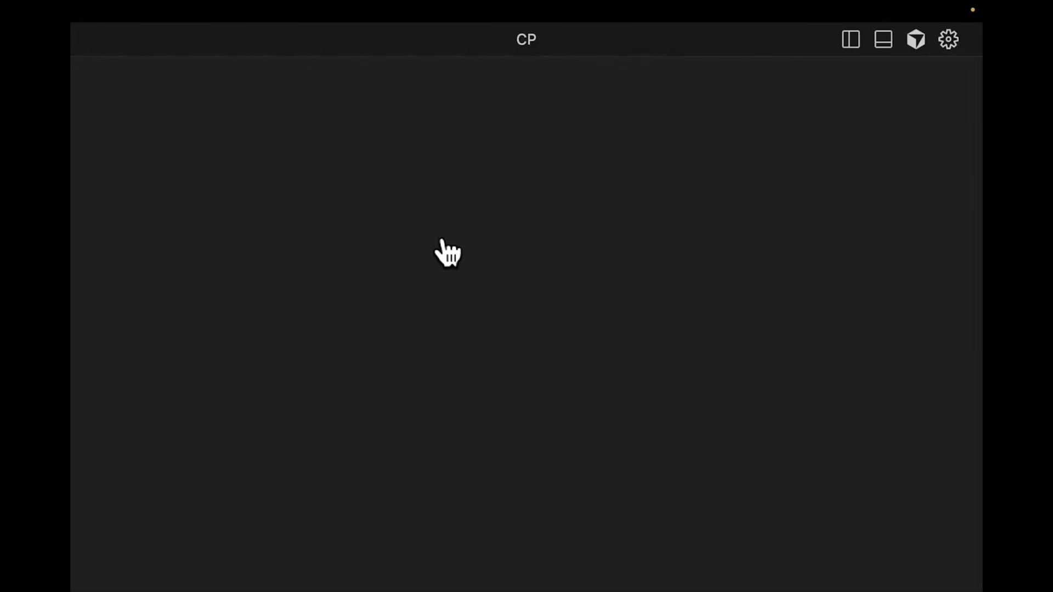
- Start a manual connection named CP Local with the Confluent Platform type
{"action": "key", "text": "ctrl+shift+p"}
{"action": "key", "text": "Return"}
{"action": "key", "text": "Return"}
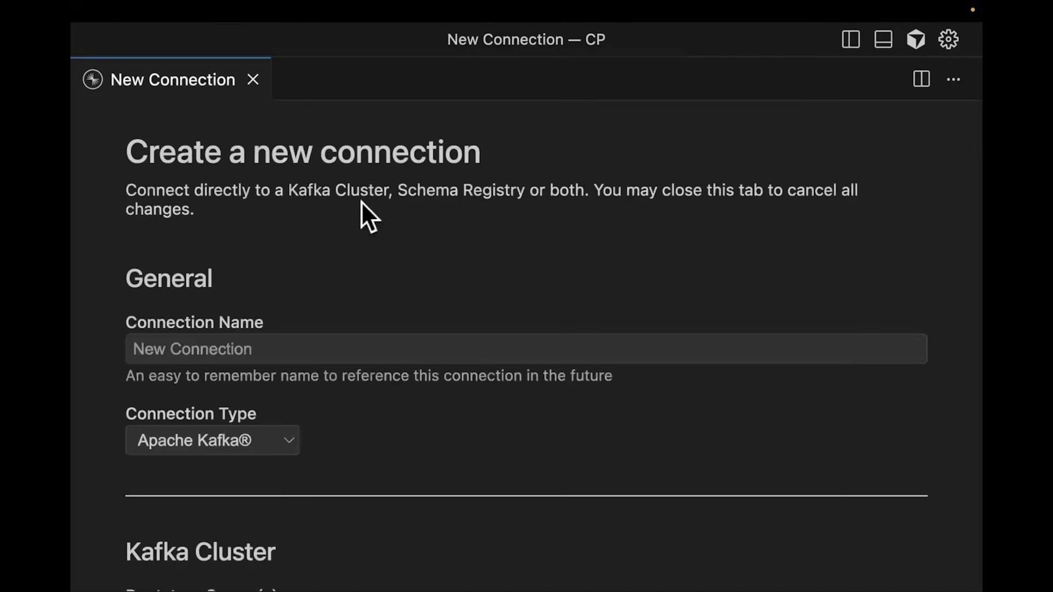
{"action": "left_click", "coordinate": [376, 348]}
{"action": "type", "text": "CP Local"}
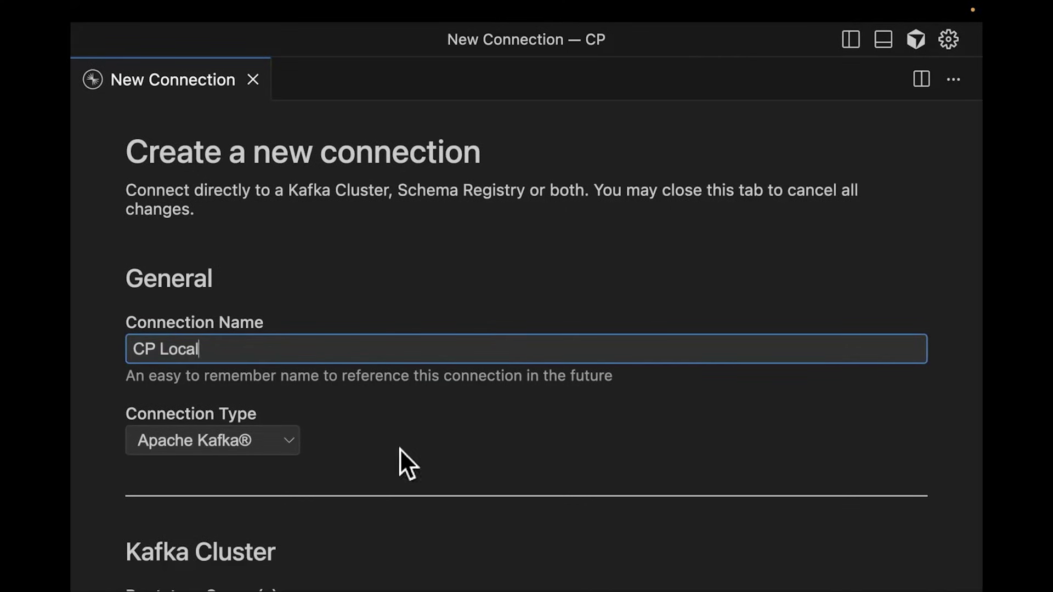
{"action": "left_click", "coordinate": [279, 442]}
{"action": "left_click", "coordinate": [267, 486]}
{"action": "scroll", "coordinate": [350, 450], "scroll_direction": "down", "scroll_amount": 5}
{"action": "left_click", "coordinate": [352, 429]}
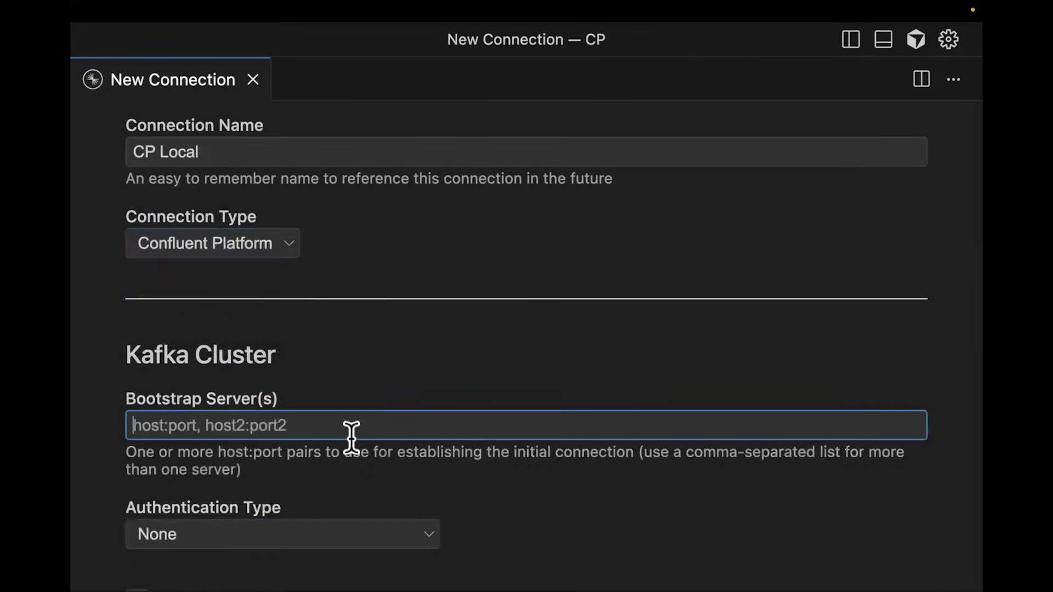
{"action": "type", "text": "http://localhost:9092"}
{"action": "scroll", "coordinate": [351, 437], "scroll_direction": "down", "scroll_amount": 3}
{"action": "scroll", "coordinate": [351, 437], "scroll_direction": "down", "scroll_amount": 7}
{"action": "scroll", "coordinate": [320, 437], "scroll_direction": "down", "scroll_amount": 2}
{"action": "left_click", "coordinate": [329, 375]}
{"action": "type", "text": "http://localhost:9092"}
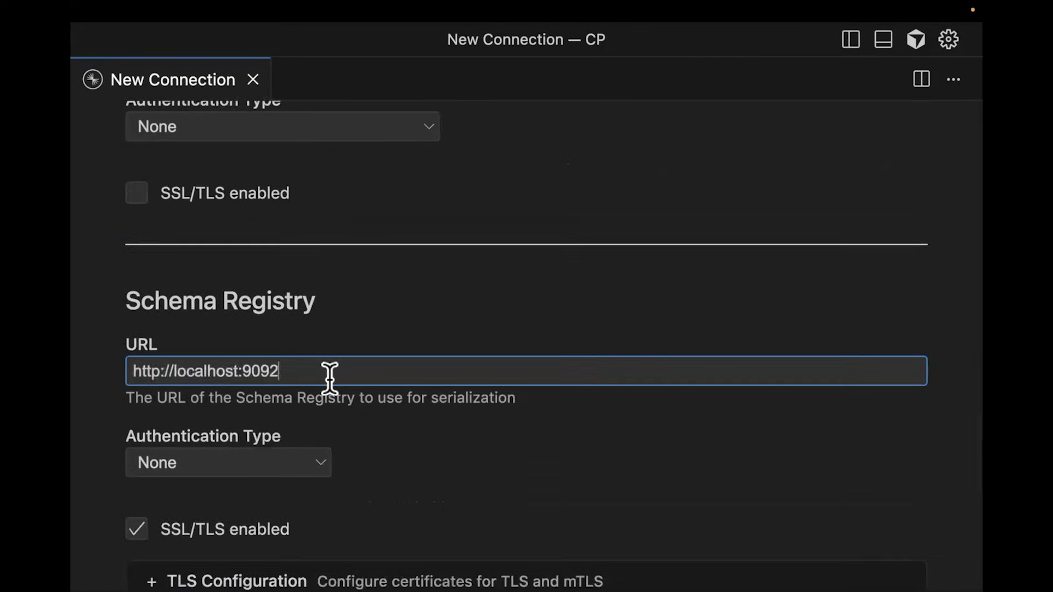
{"action": "key", "text": "BackSpace"}
{"action": "key", "text": "BackSpace"}
{"action": "key", "text": "BackSpace"}
{"action": "key", "text": "BackSpace"}
{"action": "type", "text": "881"}
{"action": "key", "text": "Left"}
{"action": "type", "text": "0"}
{"action": "scroll", "coordinate": [411, 453], "scroll_direction": "down", "scroll_amount": 3}
{"action": "left_click", "coordinate": [141, 521]}
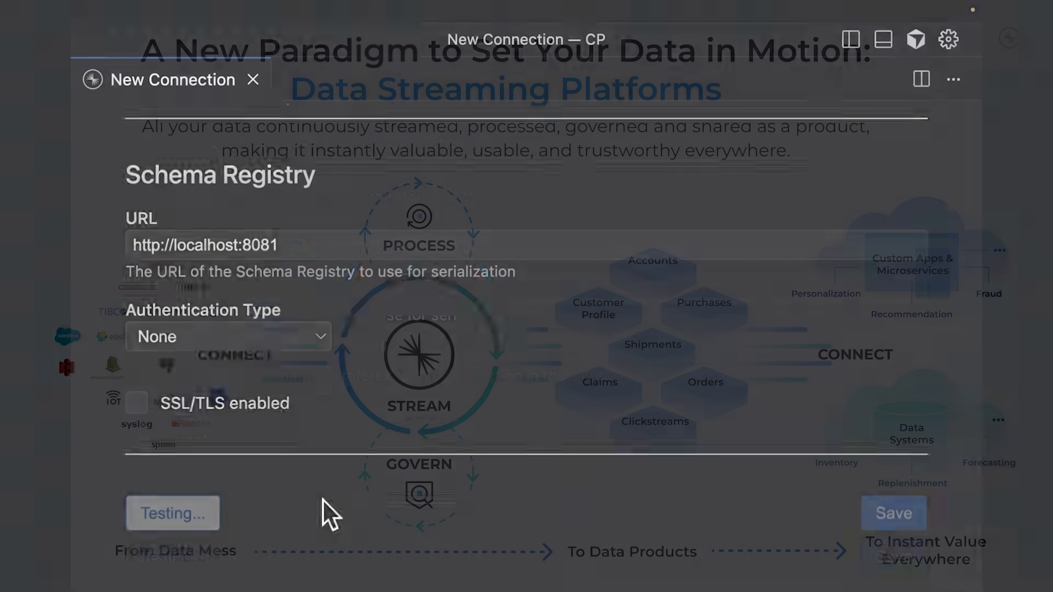